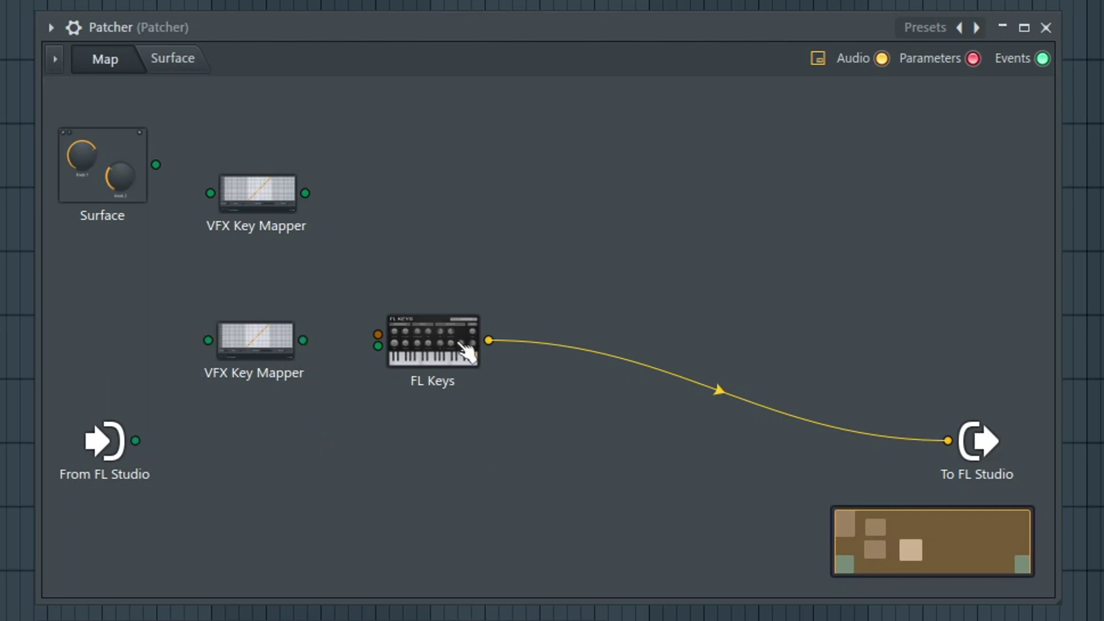
Wire From FL Studio into the lower VFX Key Mapper, and its output into FL Keys
{"action": "left_click_drag", "start_coordinate": [492, 344], "coordinate": [947, 441]}
{"action": "left_click_drag", "start_coordinate": [135, 440], "coordinate": [208, 339]}
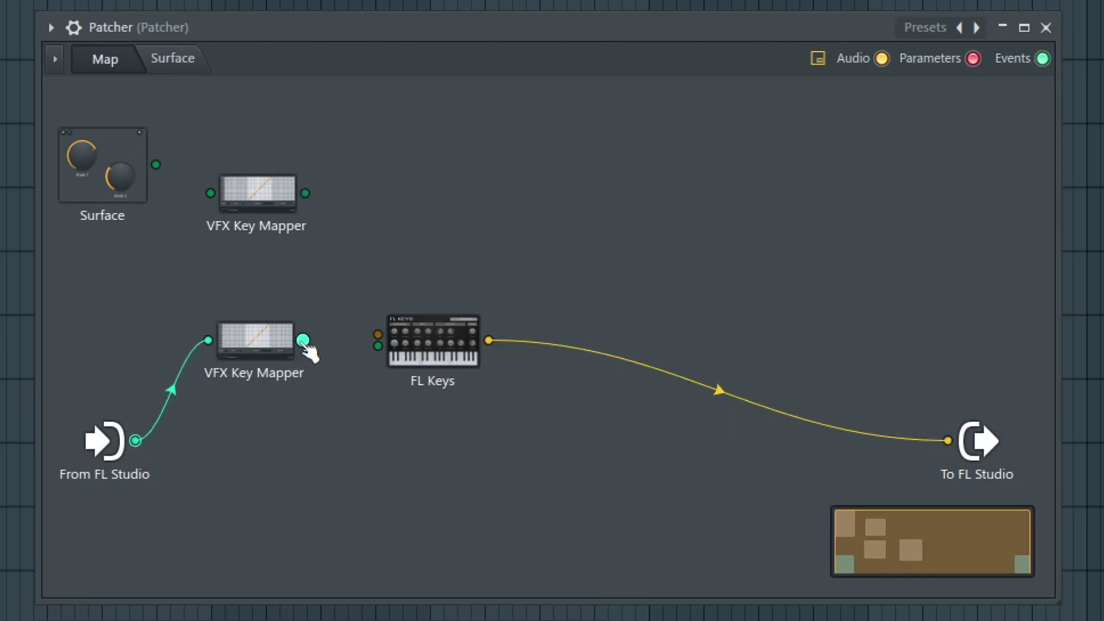
{"action": "left_click_drag", "start_coordinate": [303, 340], "coordinate": [377, 345]}
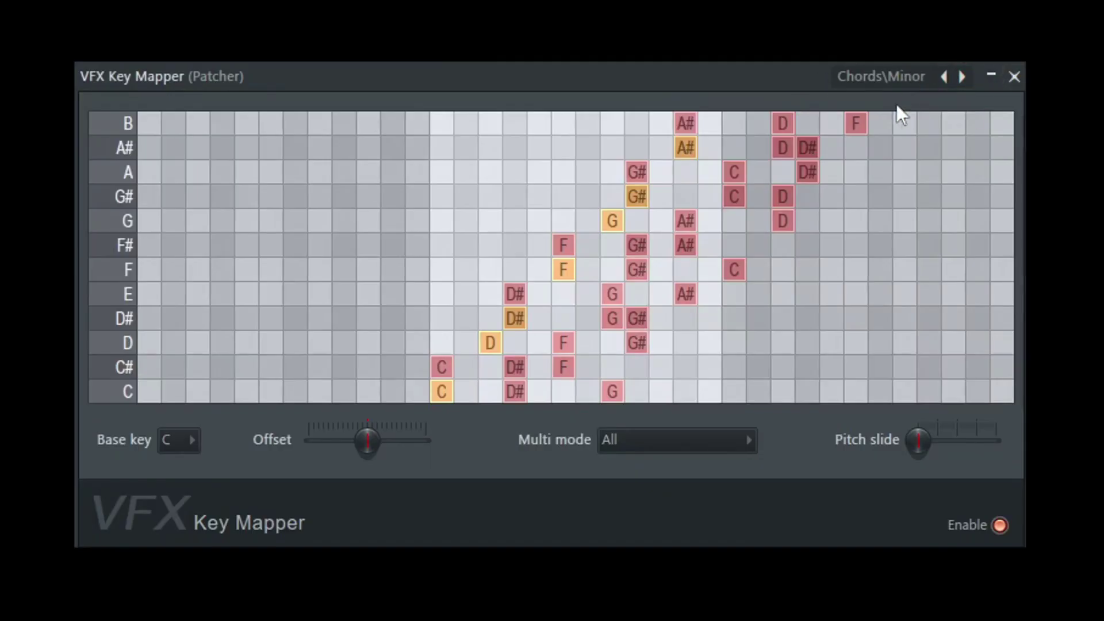
Step through six harmony presets, then load Chords\Minor progression from the preset menu
{"action": "left_click", "coordinate": [962, 77]}
{"action": "left_click", "coordinate": [962, 77]}
{"action": "left_click", "coordinate": [962, 77]}
{"action": "left_click", "coordinate": [963, 77]}
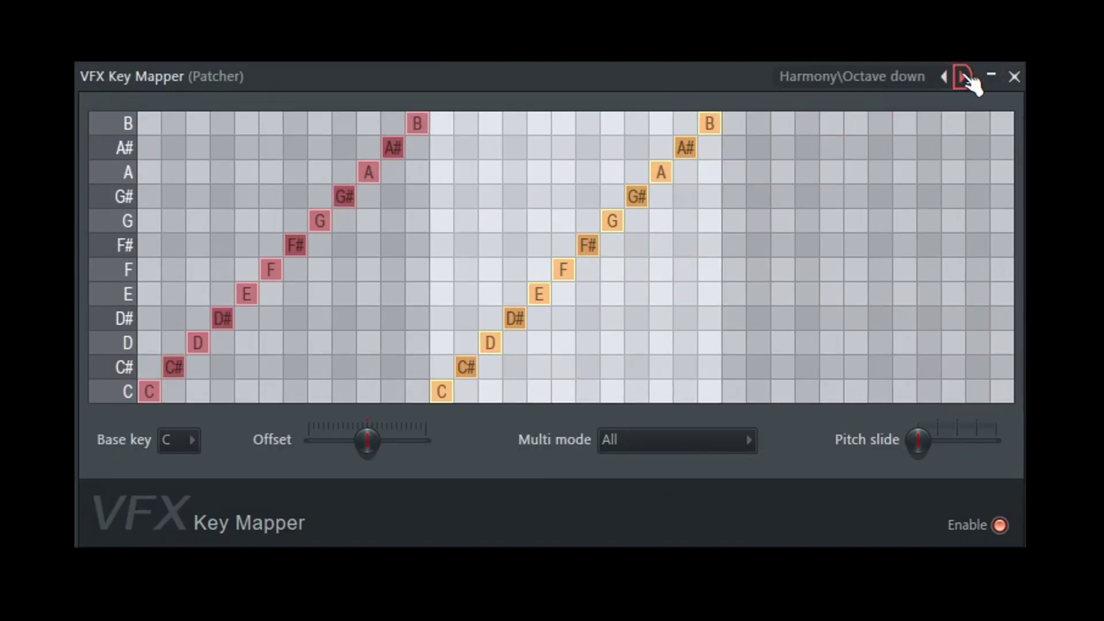
{"action": "left_click", "coordinate": [962, 77]}
{"action": "left_click", "coordinate": [963, 77]}
{"action": "left_click", "coordinate": [906, 82]}
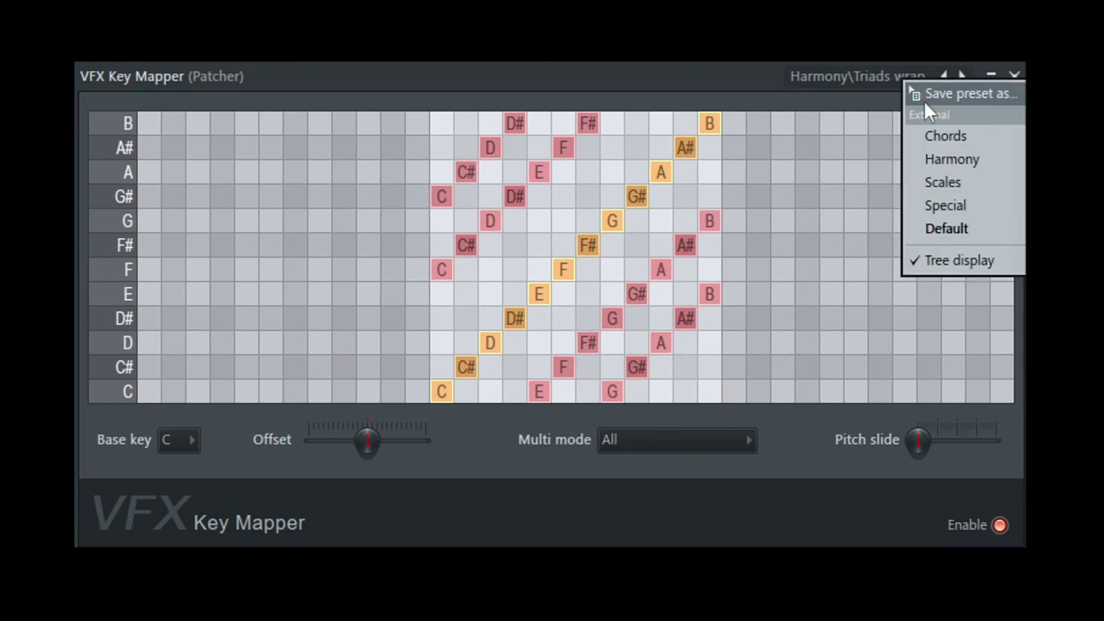
{"action": "left_click", "coordinate": [947, 136]}
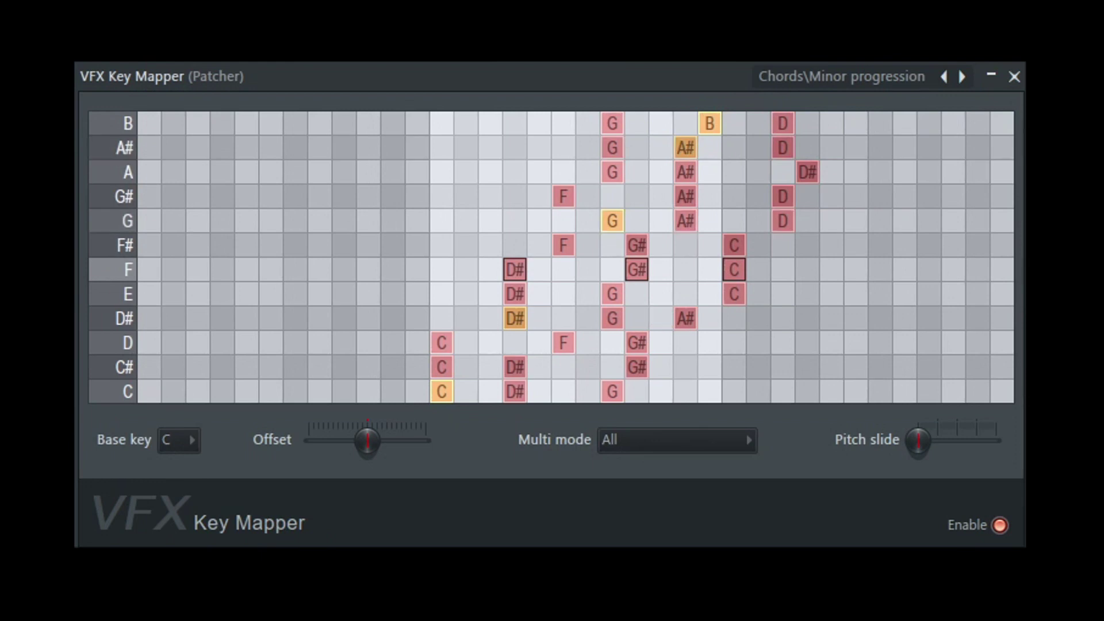
{"action": "left_click", "coordinate": [699, 444]}
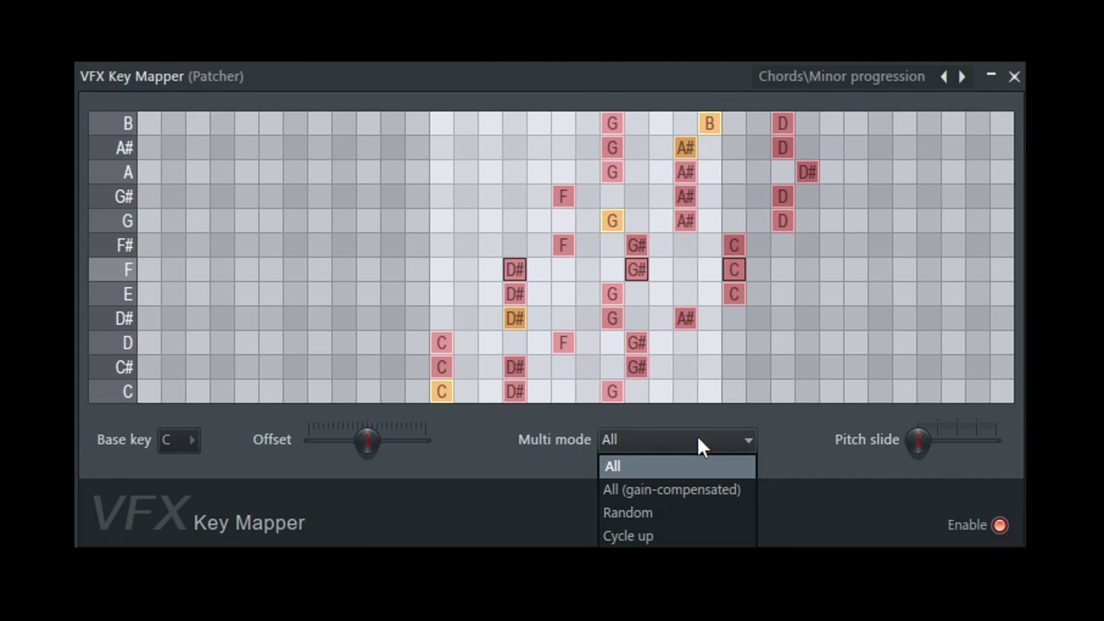
{"action": "left_click", "coordinate": [682, 540]}
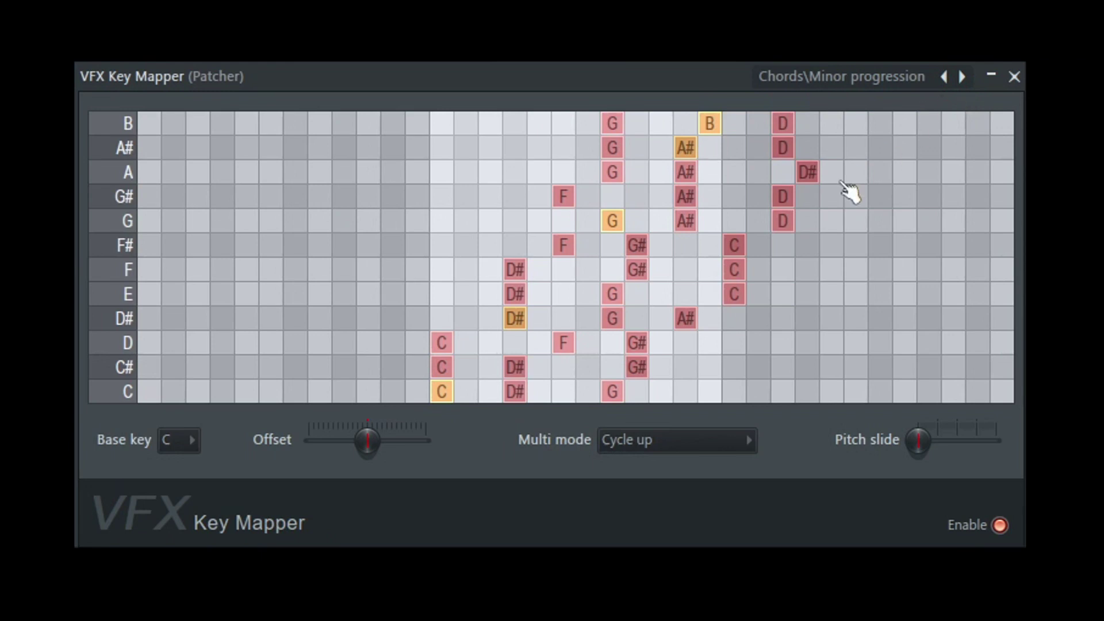
{"action": "left_click", "coordinate": [652, 441]}
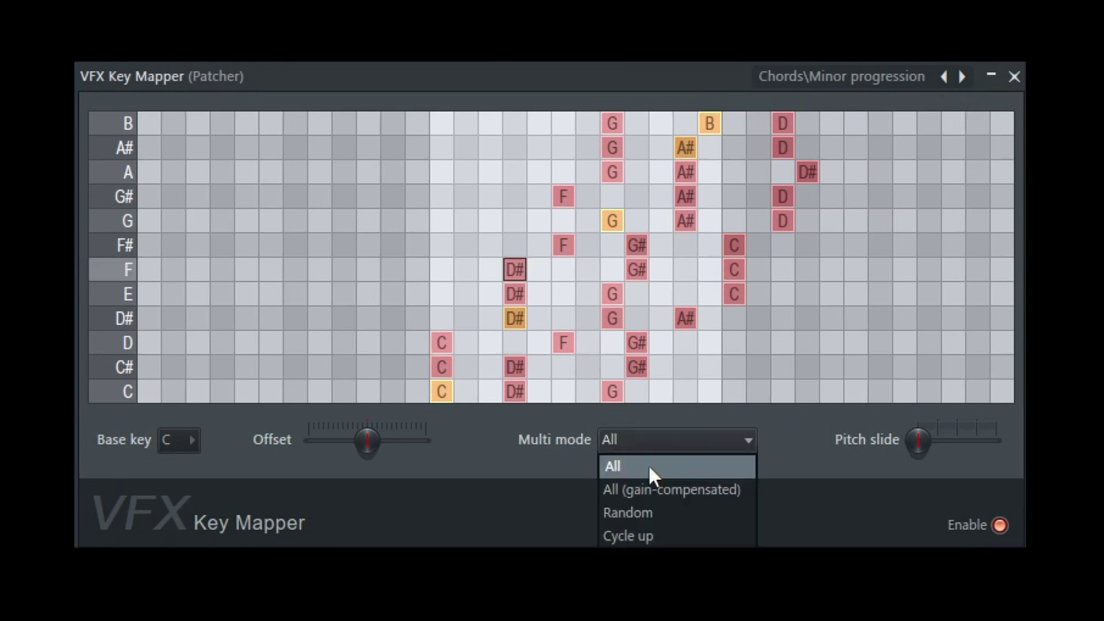
{"action": "left_click", "coordinate": [679, 466]}
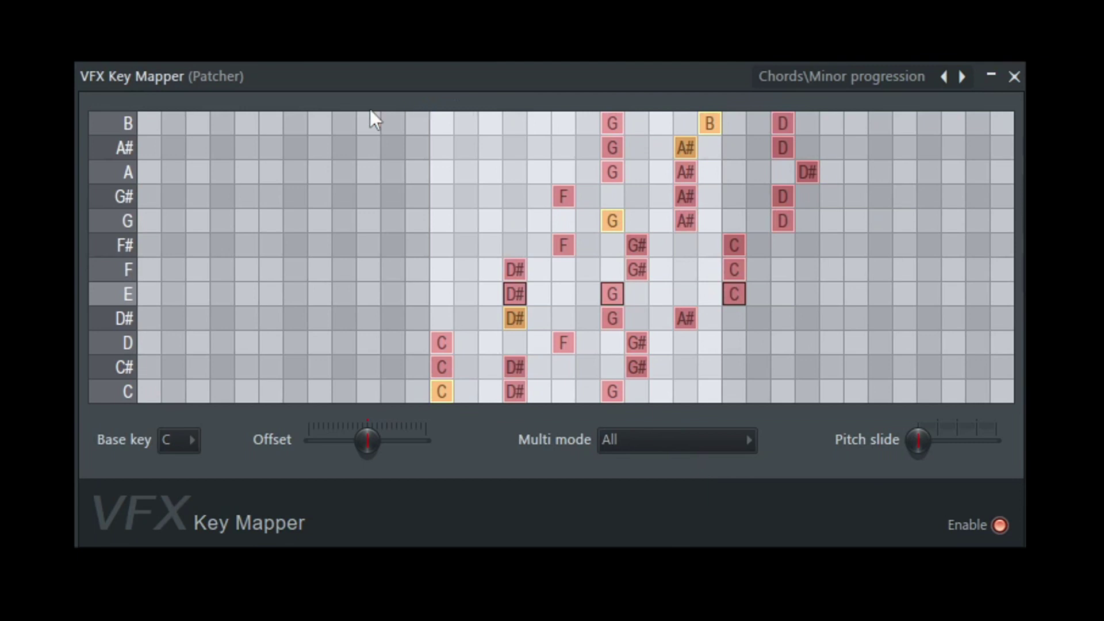
{"action": "mouse_move", "coordinate": [446, 276]}
{"action": "left_mouse_down"}
{"action": "mouse_move", "coordinate": [558, 284]}
{"action": "mouse_move", "coordinate": [424, 281]}
{"action": "mouse_move", "coordinate": [522, 280]}
{"action": "left_mouse_up"}
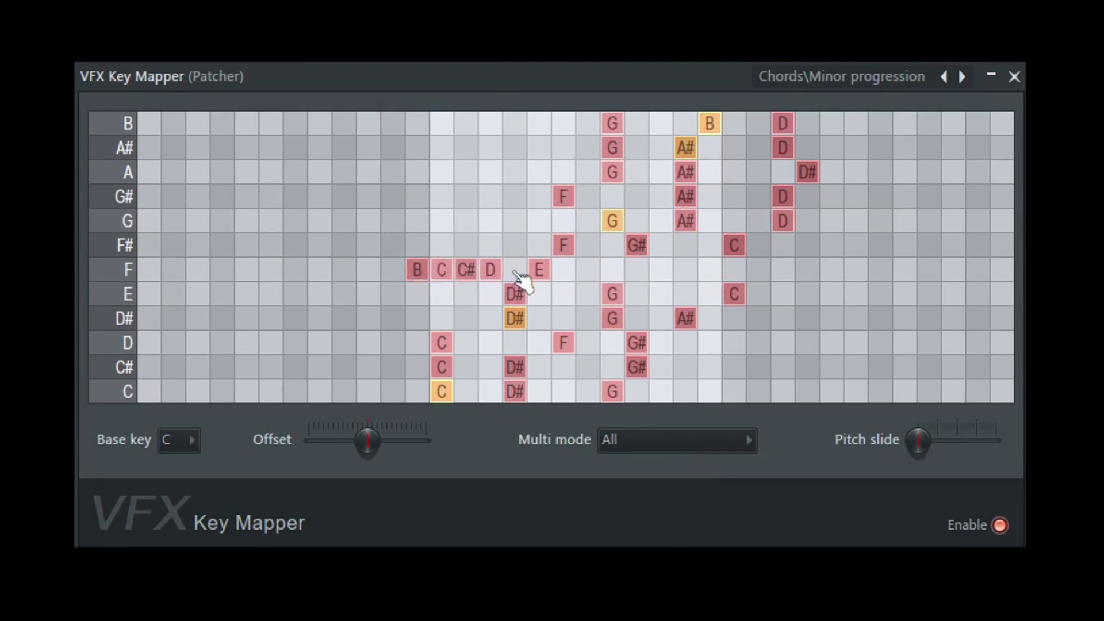
{"action": "left_click", "coordinate": [522, 280]}
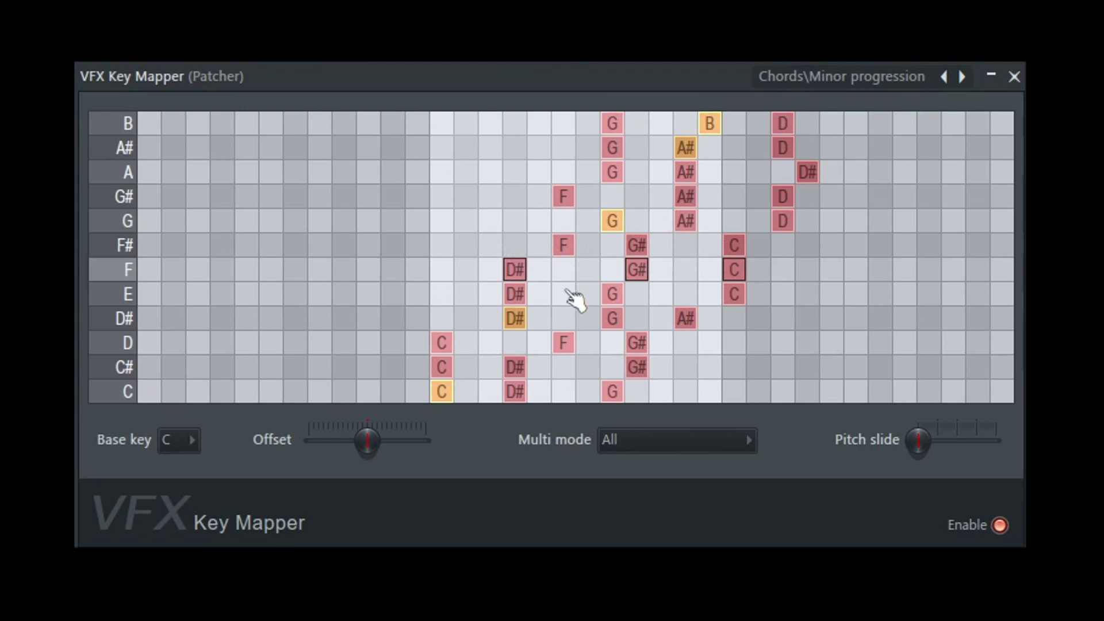
Replace the F# row's F note with a C note and clear a note from the F row
{"action": "left_click", "coordinate": [465, 247]}
{"action": "right_click", "coordinate": [564, 248]}
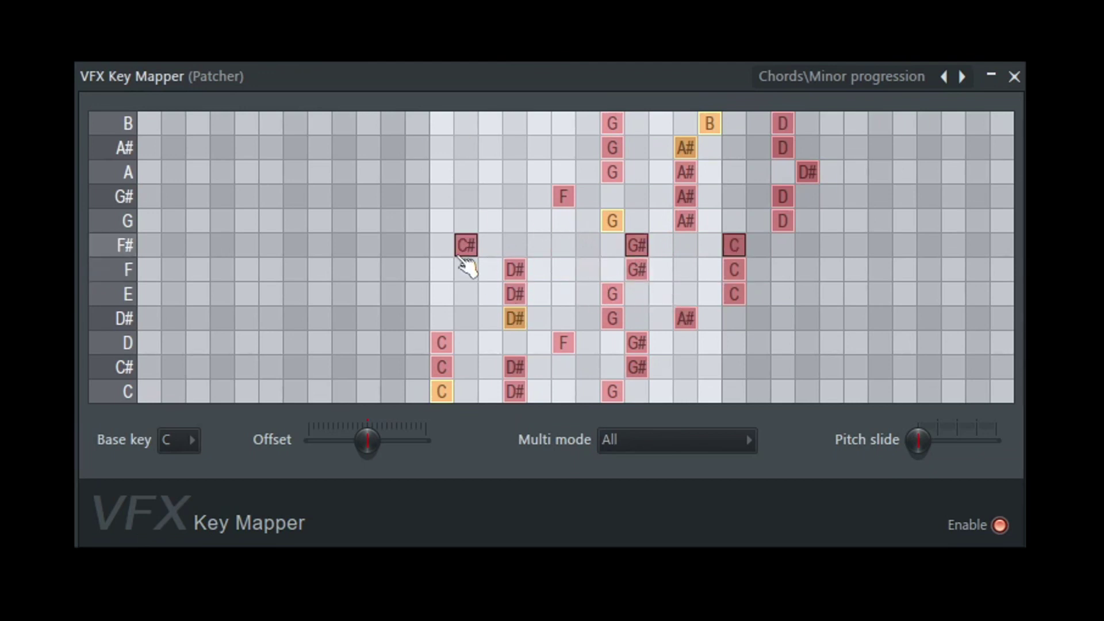
{"action": "left_click", "coordinate": [442, 245]}
{"action": "right_click", "coordinate": [466, 248]}
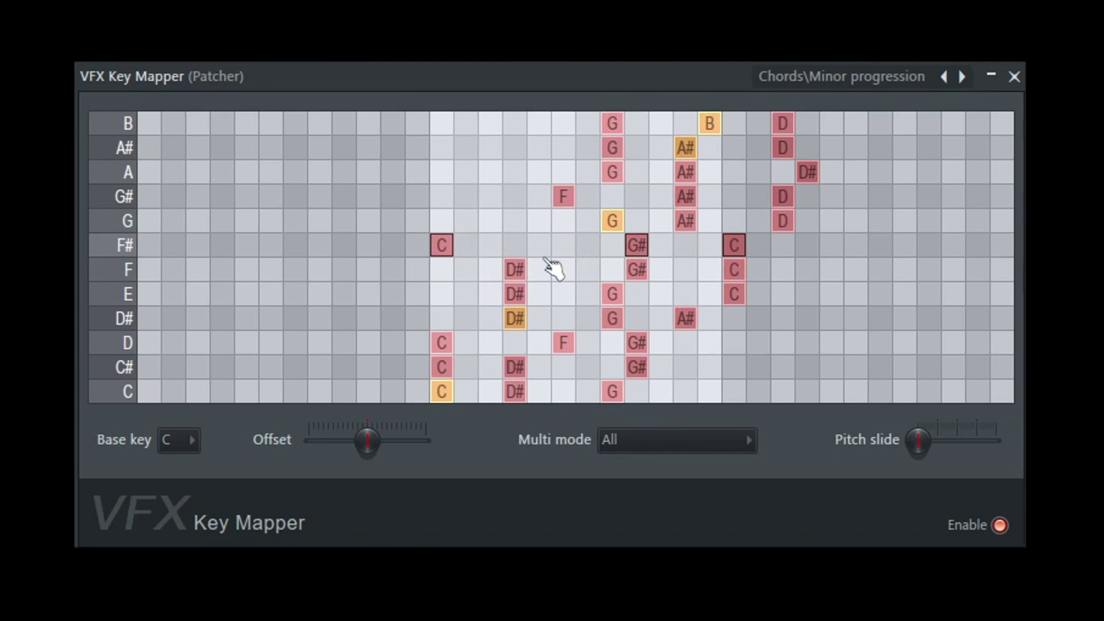
{"action": "right_click", "coordinate": [604, 270]}
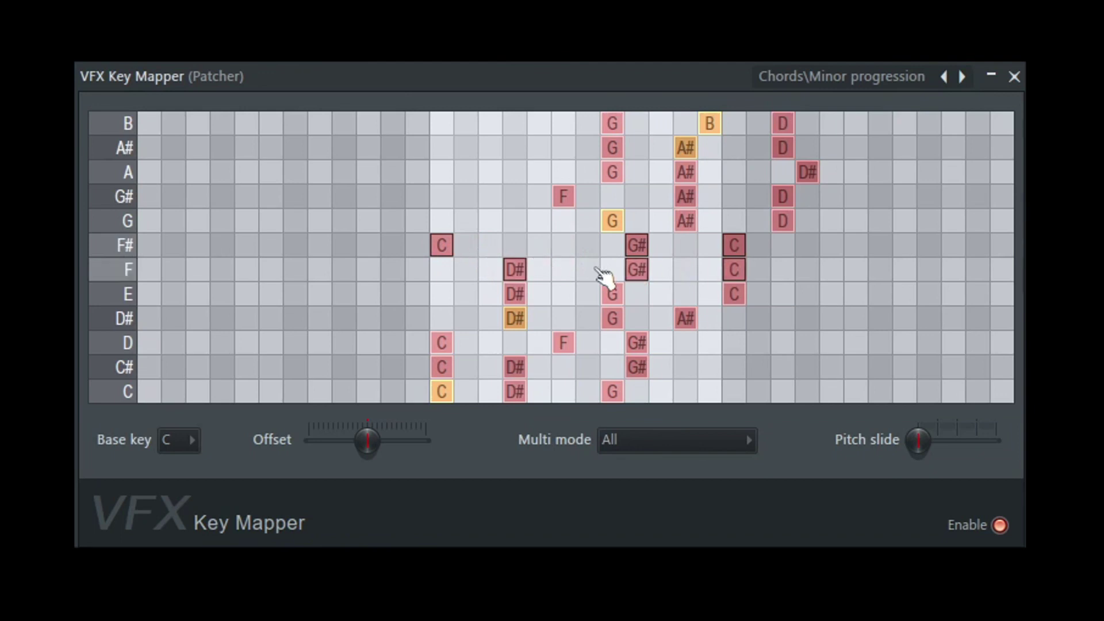
Move the G row's note to D, and shift the E row's notes to G#
{"action": "left_click_drag", "start_coordinate": [611, 224], "coordinate": [490, 223]}
{"action": "right_click", "coordinate": [604, 226]}
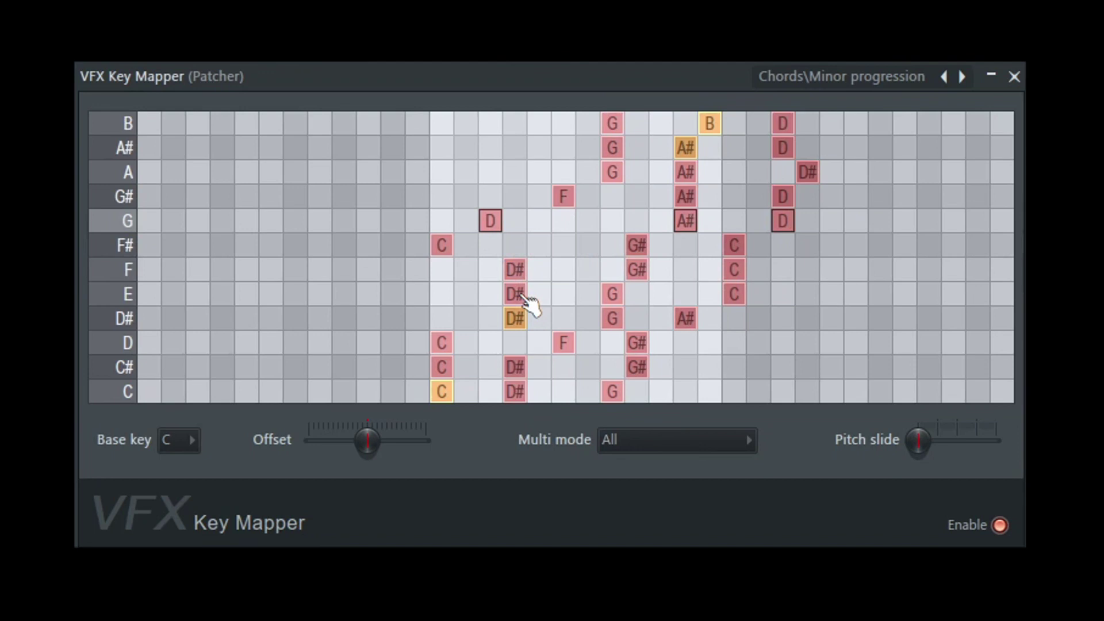
{"action": "left_click_drag", "start_coordinate": [521, 297], "coordinate": [345, 297]}
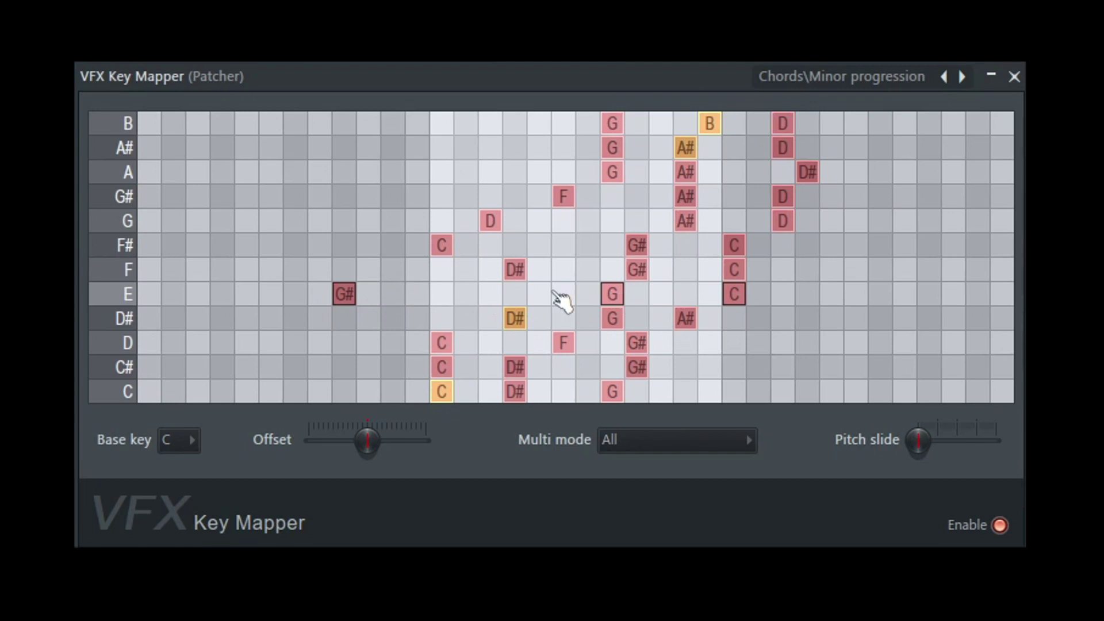
{"action": "left_click_drag", "start_coordinate": [611, 295], "coordinate": [637, 298]}
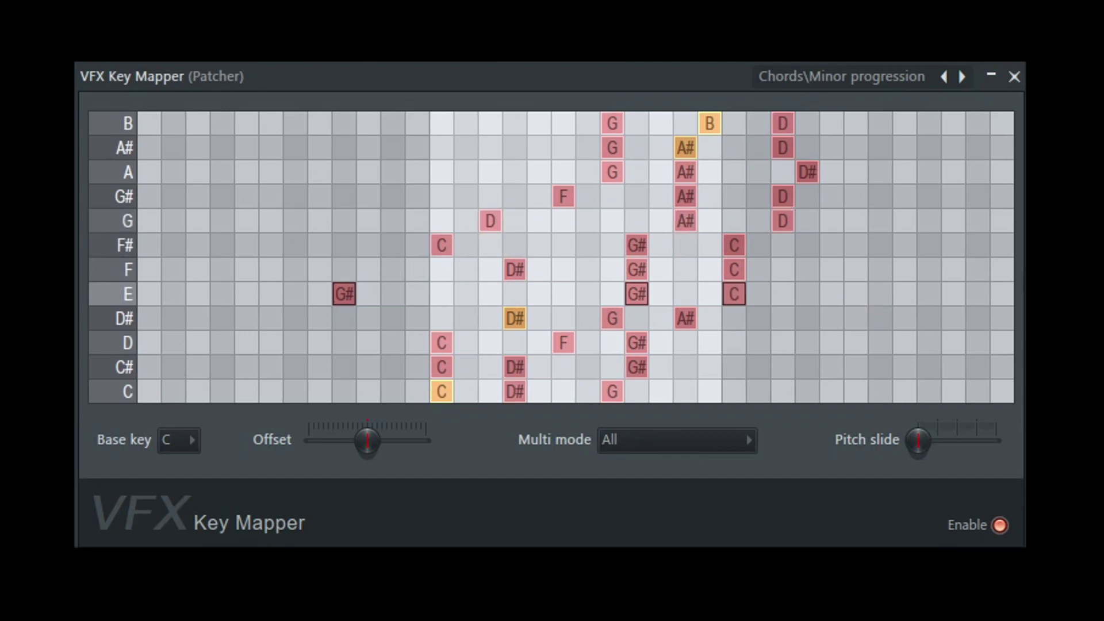
Try D# notes in the F and E rows and F# in the F# row, then remove them
{"action": "left_click", "coordinate": [807, 269]}
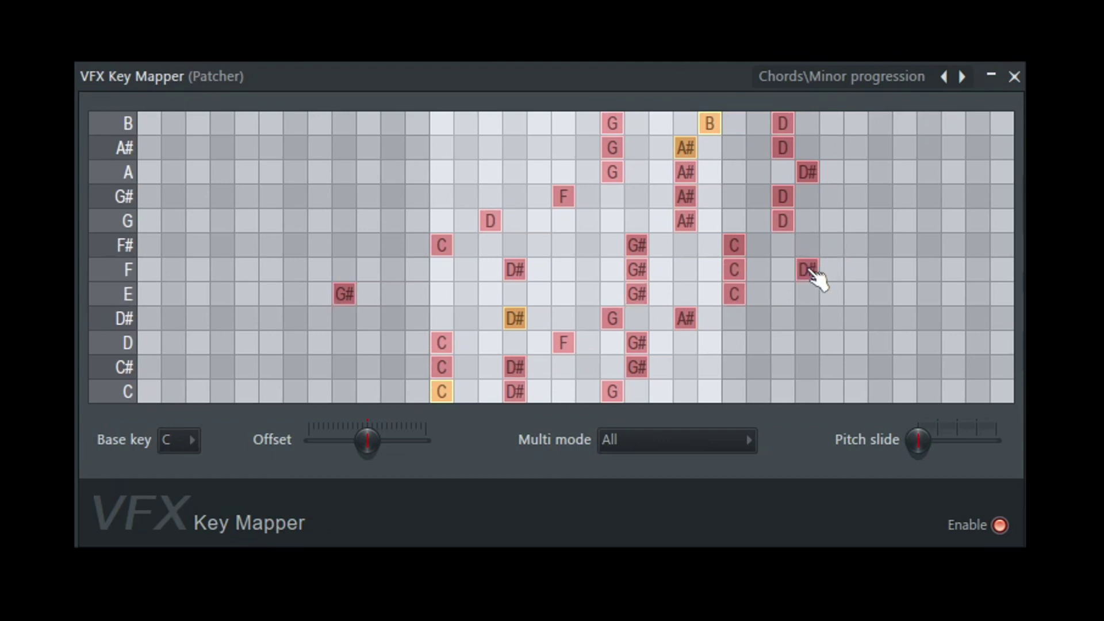
{"action": "left_click", "coordinate": [807, 294]}
{"action": "left_click", "coordinate": [881, 244]}
{"action": "right_click", "coordinate": [880, 245]}
{"action": "right_click", "coordinate": [807, 269]}
{"action": "right_click", "coordinate": [807, 294]}
Scroll the Base key selector from C up to B
{"action": "scroll", "coordinate": [182, 449], "scroll_direction": "up", "scroll_amount": 1}
{"action": "scroll", "coordinate": [183, 450], "scroll_direction": "down", "scroll_amount": 1}
{"action": "scroll", "coordinate": [182, 449], "scroll_direction": "up", "scroll_amount": 1}
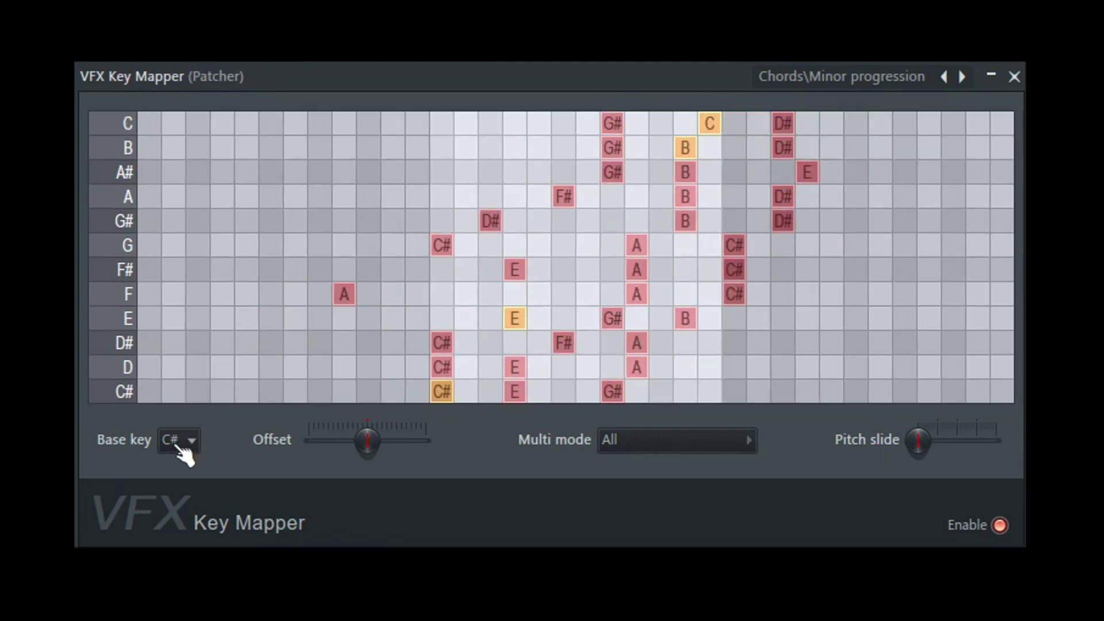
{"action": "scroll", "coordinate": [183, 450], "scroll_direction": "down", "scroll_amount": 1}
{"action": "scroll", "coordinate": [184, 454], "scroll_direction": "up", "scroll_amount": 1}
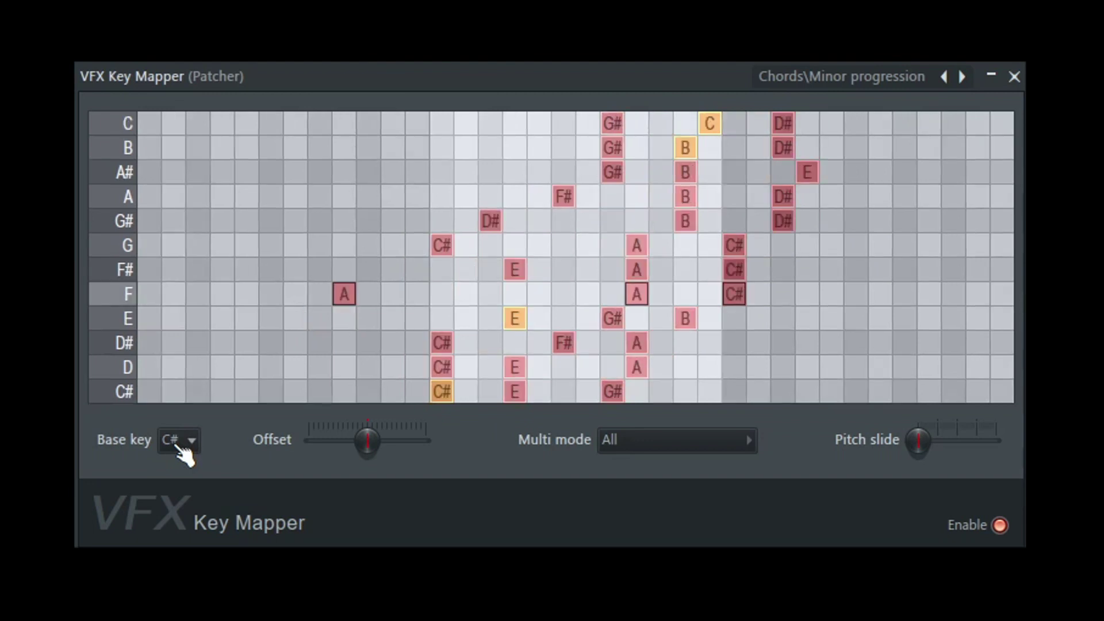
{"action": "scroll", "coordinate": [184, 454], "scroll_direction": "up", "scroll_amount": 1}
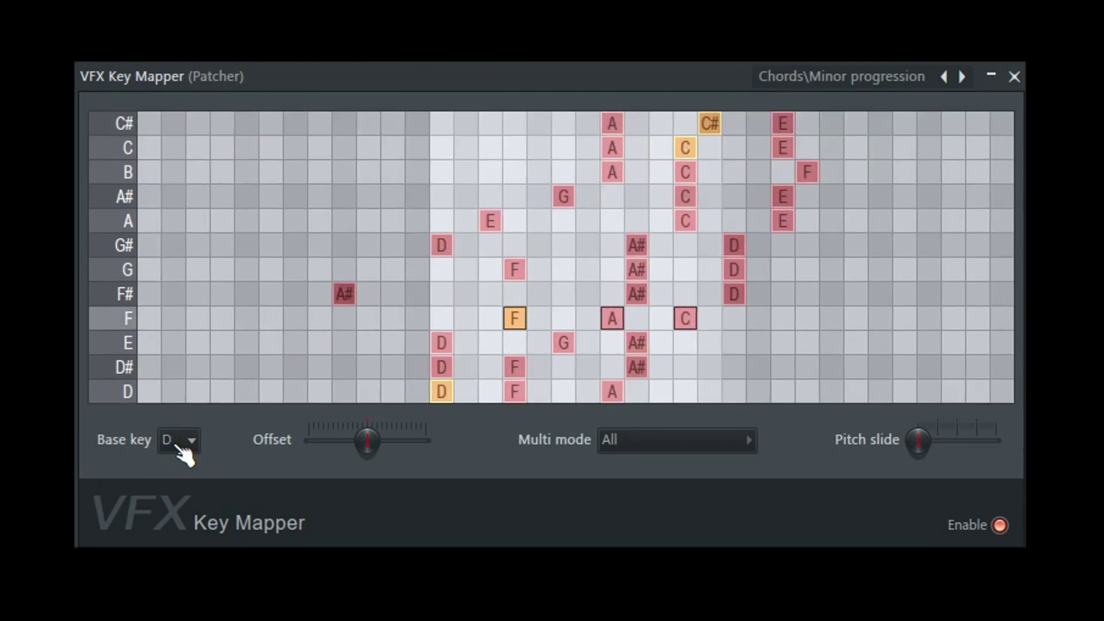
{"action": "scroll", "coordinate": [184, 454], "scroll_direction": "up", "scroll_amount": 1}
{"action": "scroll", "coordinate": [184, 454], "scroll_direction": "up", "scroll_amount": 2}
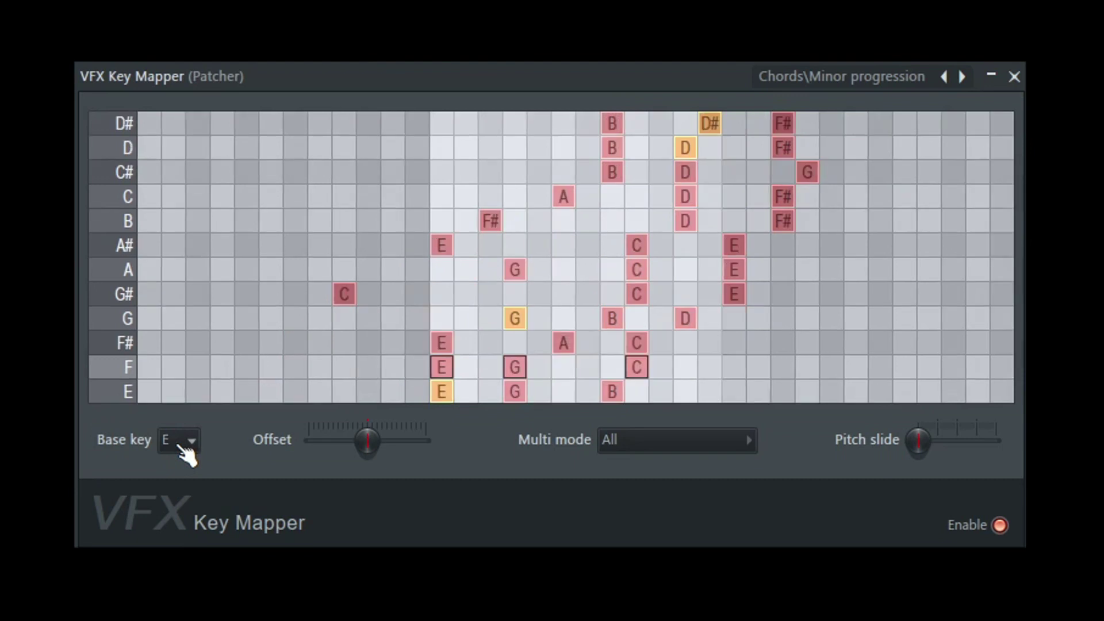
{"action": "scroll", "coordinate": [184, 454], "scroll_direction": "up", "scroll_amount": 1}
{"action": "scroll", "coordinate": [184, 454], "scroll_direction": "up", "scroll_amount": 1}
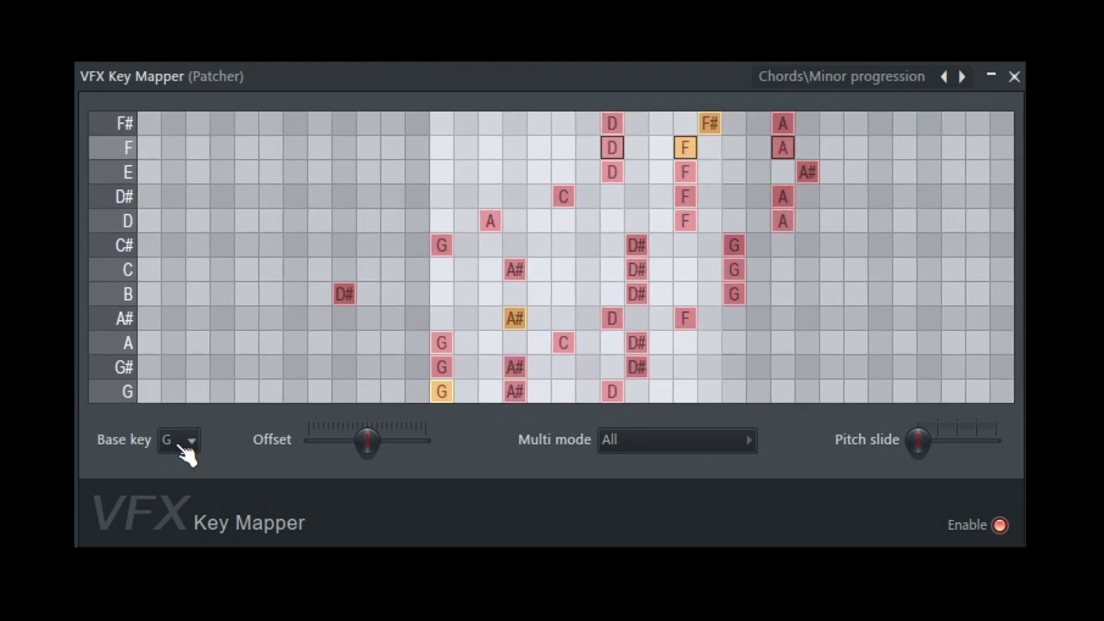
{"action": "scroll", "coordinate": [184, 454], "scroll_direction": "up", "scroll_amount": 1}
{"action": "scroll", "coordinate": [185, 455], "scroll_direction": "up", "scroll_amount": 1}
{"action": "scroll", "coordinate": [186, 455], "scroll_direction": "up", "scroll_amount": 1}
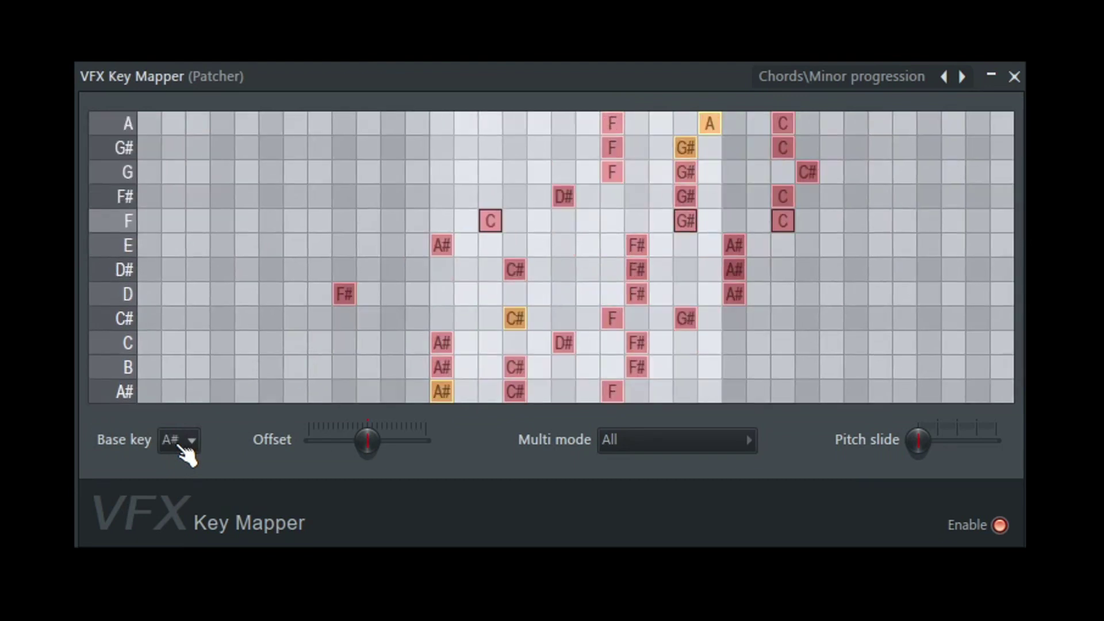
{"action": "scroll", "coordinate": [186, 455], "scroll_direction": "up", "scroll_amount": 1}
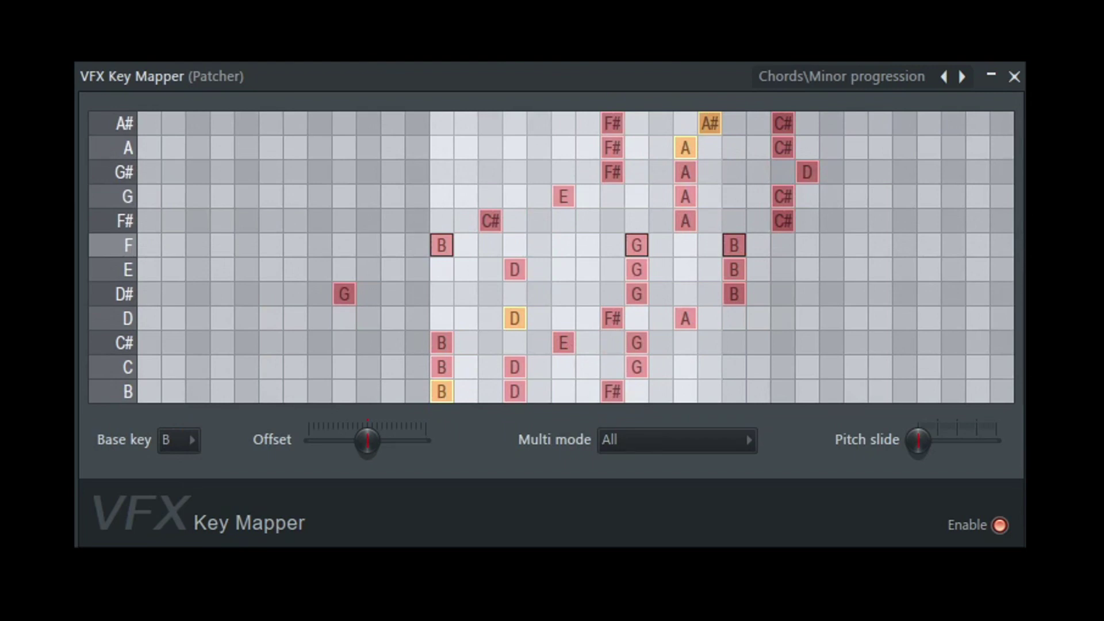
Open and dismiss the Offset knob's value options, then nudge the pitch slide amount slightly
{"action": "right_click", "coordinate": [369, 450]}
{"action": "left_click", "coordinate": [401, 460]}
{"action": "left_click_drag", "start_coordinate": [918, 440], "coordinate": [873, 442]}
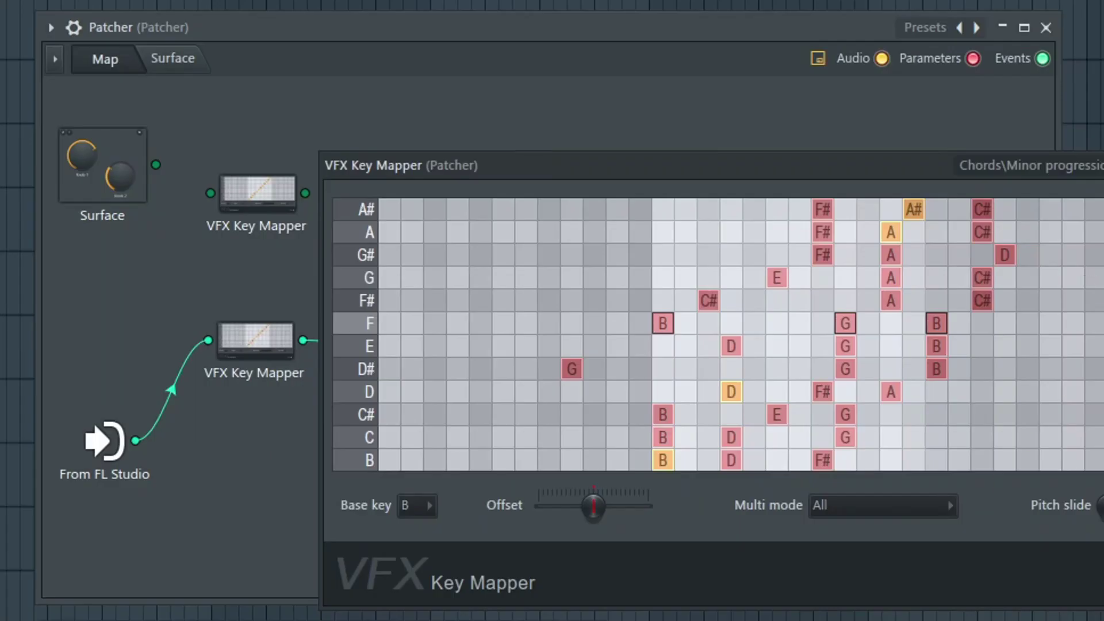
Close the Key Mapper and reroute the From FL Studio wire to the upper Key Mapper
{"action": "key", "text": "Escape"}
{"action": "left_click_drag", "start_coordinate": [208, 339], "coordinate": [210, 193]}
{"action": "left_click_drag", "start_coordinate": [304, 340], "coordinate": [377, 345]}
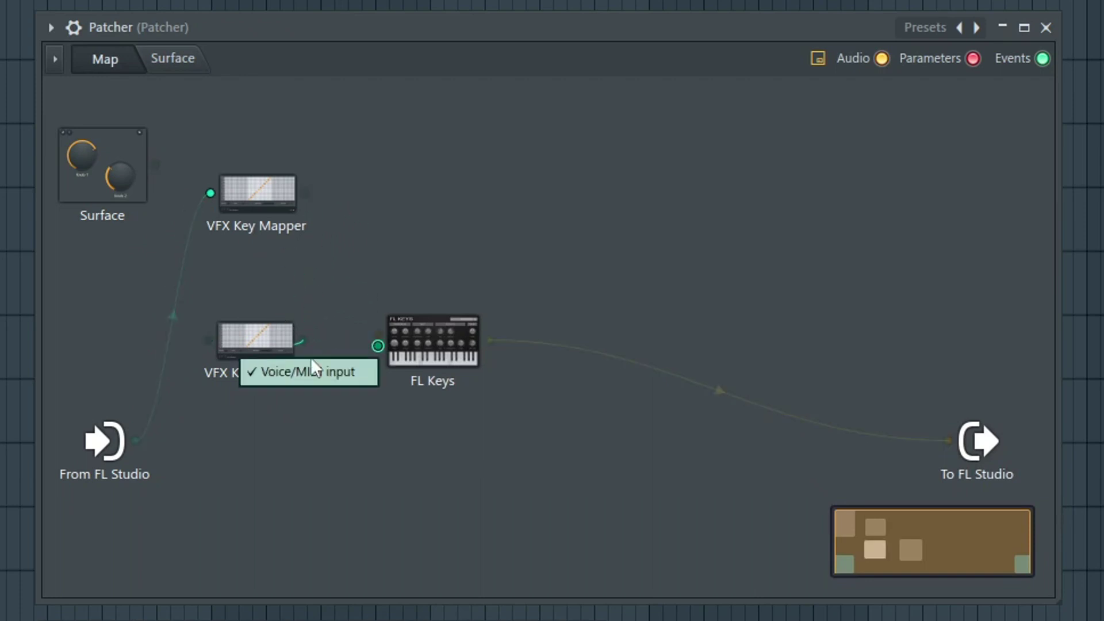
Wire the upper Key Mapper's output into FL Keys and open its settings
{"action": "right_click", "coordinate": [377, 231]}
{"action": "left_click", "coordinate": [313, 198]}
{"action": "left_click_drag", "start_coordinate": [306, 192], "coordinate": [377, 345]}
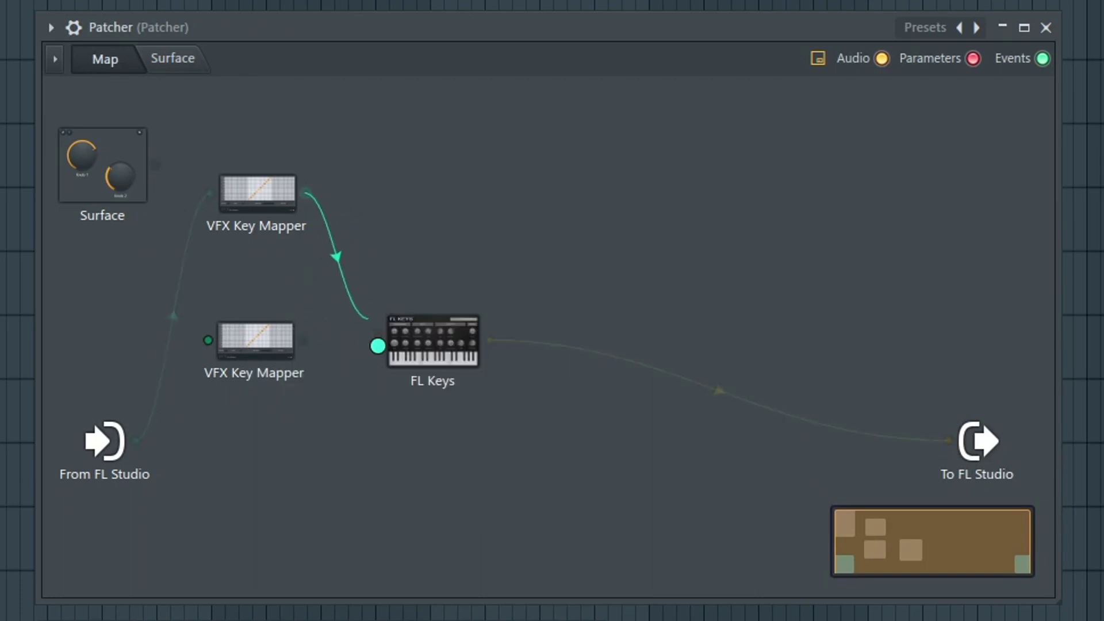
{"action": "left_click", "coordinate": [273, 207]}
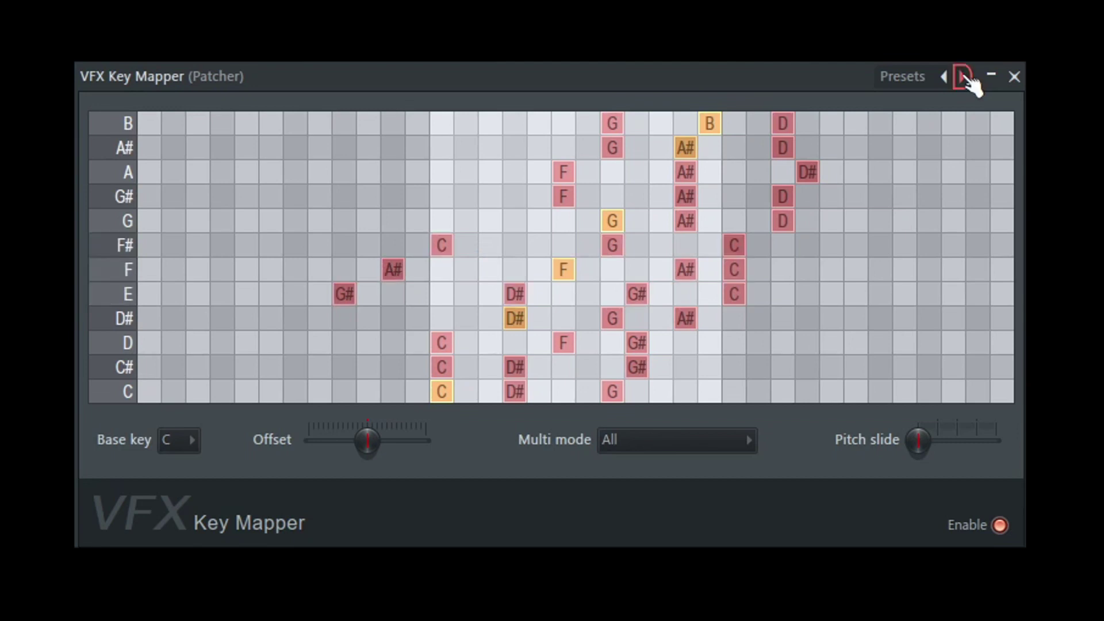
Audition Default, Fifth down/up and Octave down/up presets, ending on Harmony\Triads wrap
{"action": "left_click", "coordinate": [962, 77]}
{"action": "left_click", "coordinate": [964, 78]}
{"action": "left_click", "coordinate": [964, 77]}
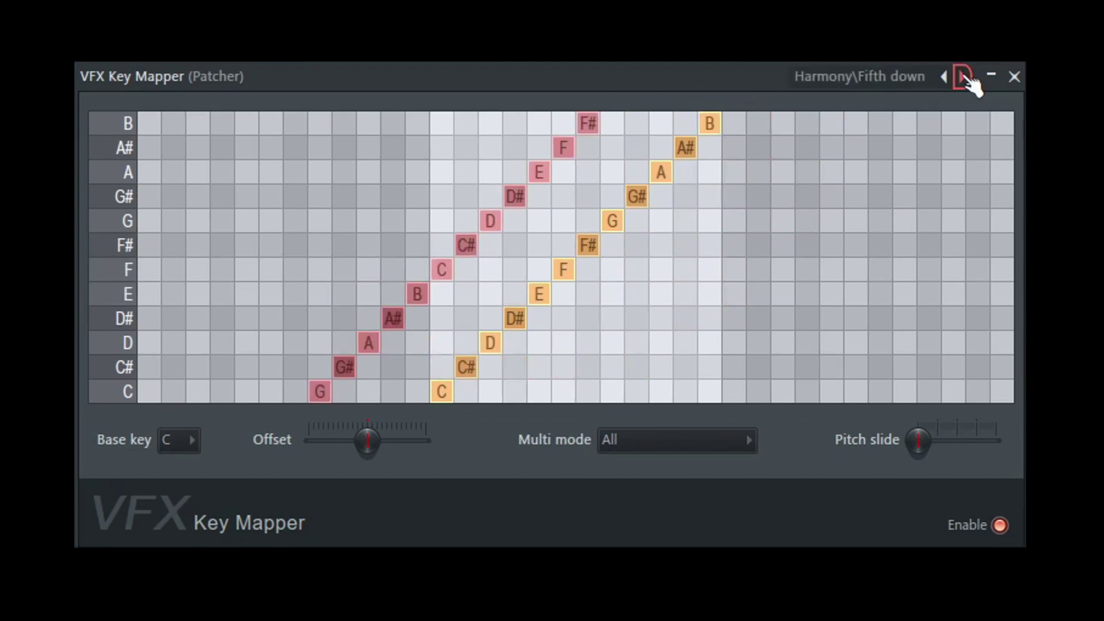
{"action": "left_click", "coordinate": [963, 77]}
{"action": "left_click", "coordinate": [943, 77]}
{"action": "left_click", "coordinate": [963, 77]}
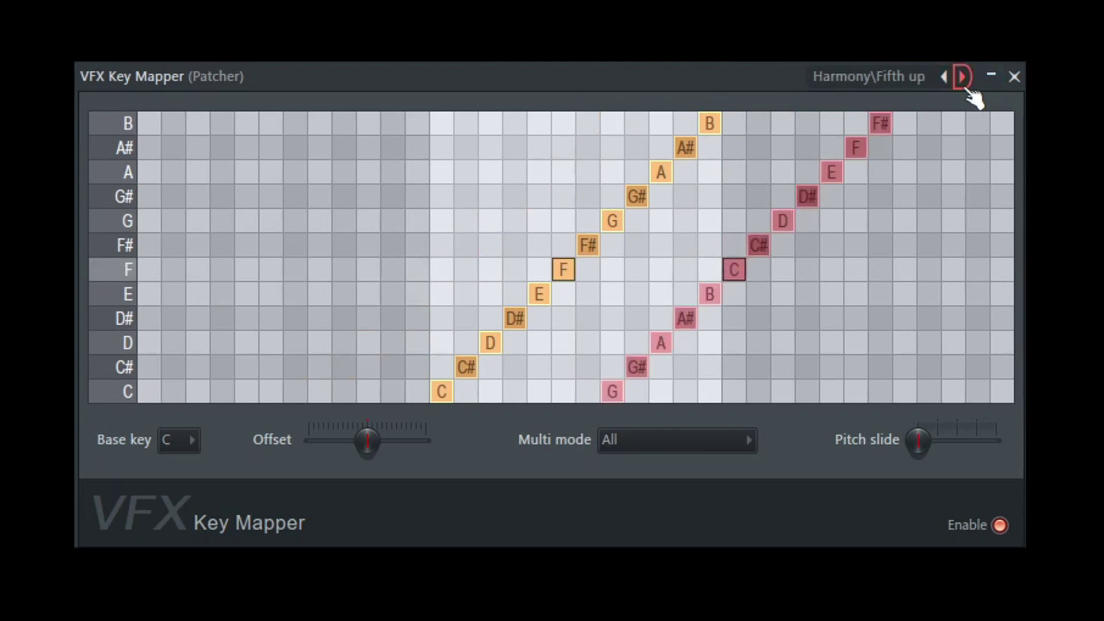
{"action": "left_click", "coordinate": [963, 79]}
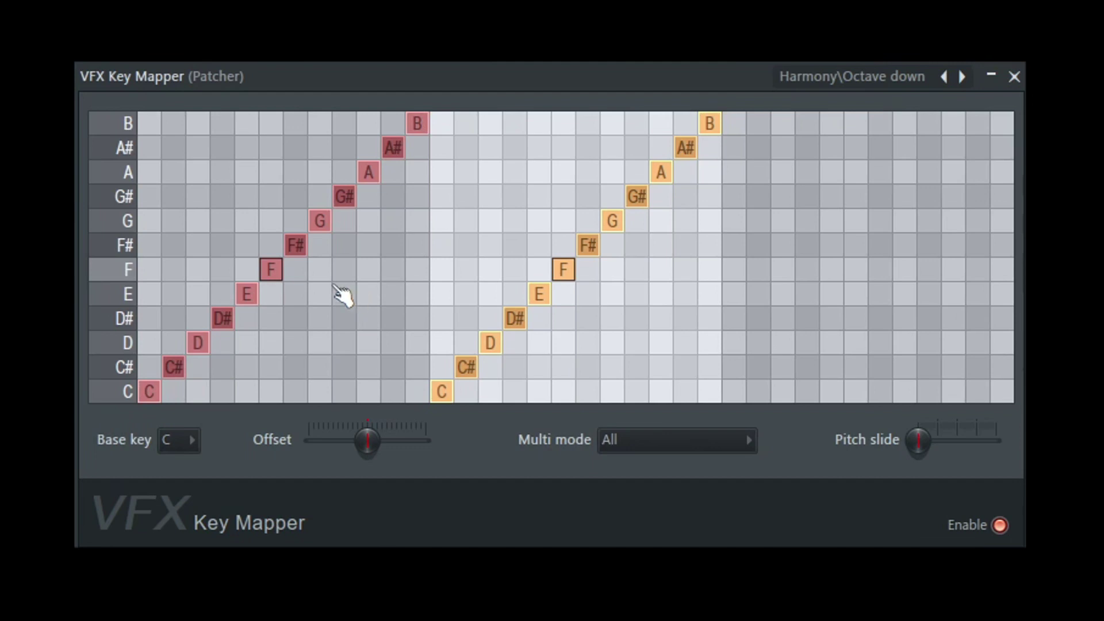
{"action": "left_click", "coordinate": [961, 77]}
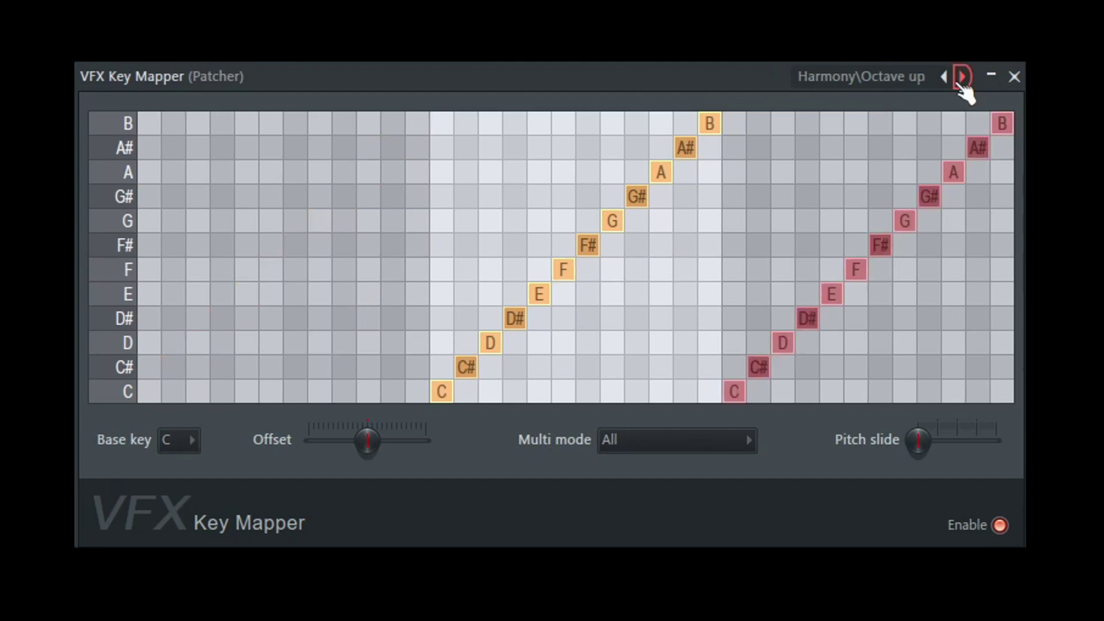
{"action": "left_click", "coordinate": [961, 78]}
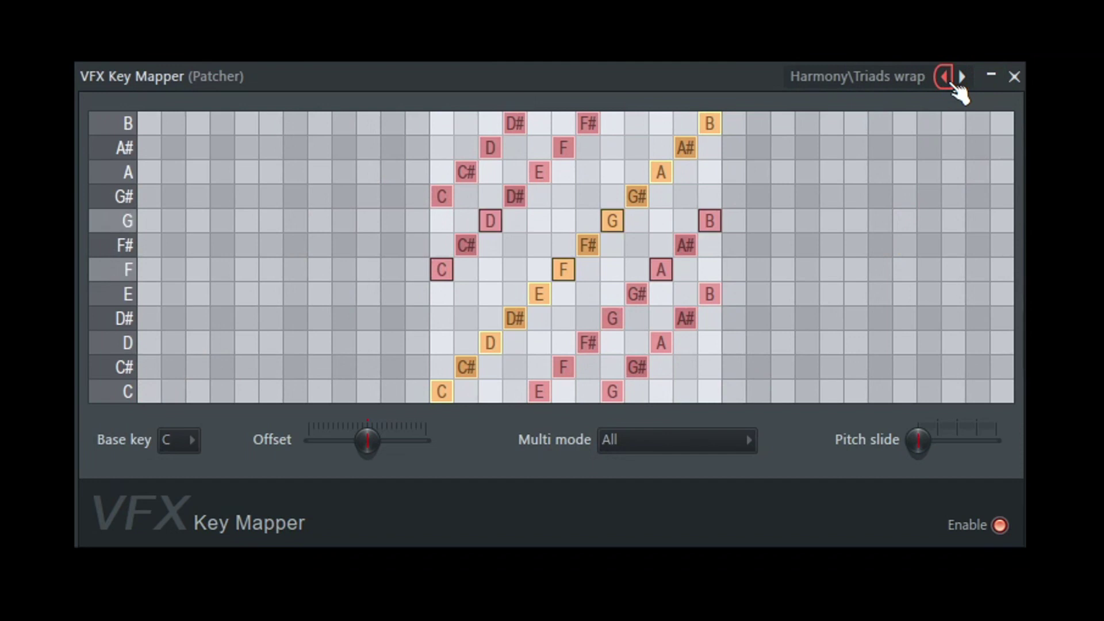
Advance one preset to load Scales\Arabic
{"action": "left_click", "coordinate": [962, 77]}
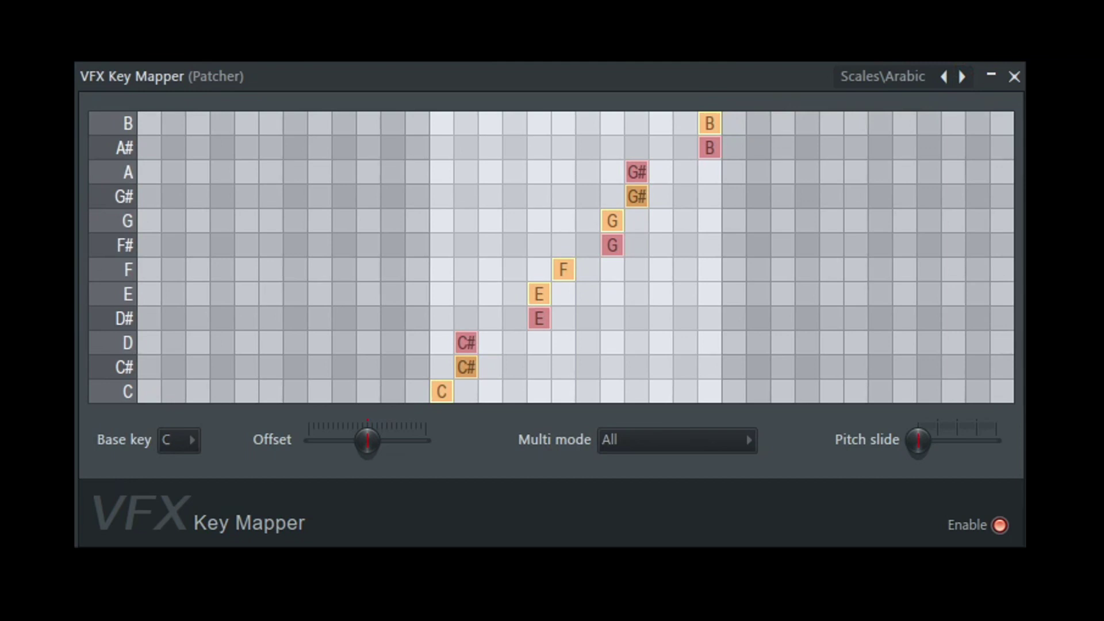
Step through Blues, Diminished, Dominant Bebop, Enigmatic and minor scales to Scales\Japanese insen
{"action": "left_click", "coordinate": [962, 77]}
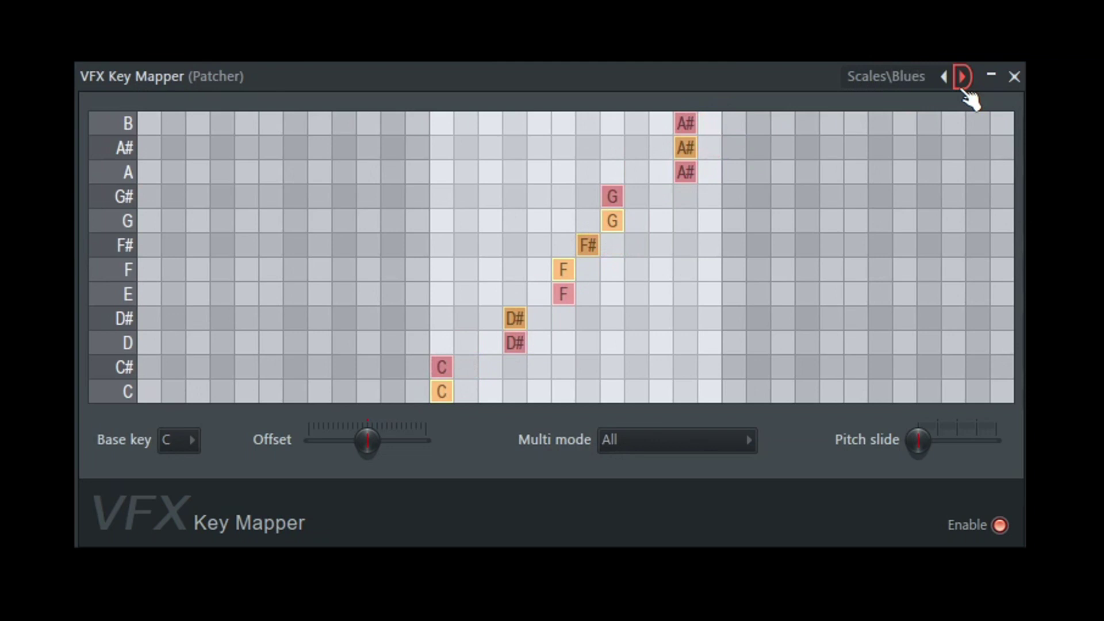
{"action": "left_click", "coordinate": [962, 76]}
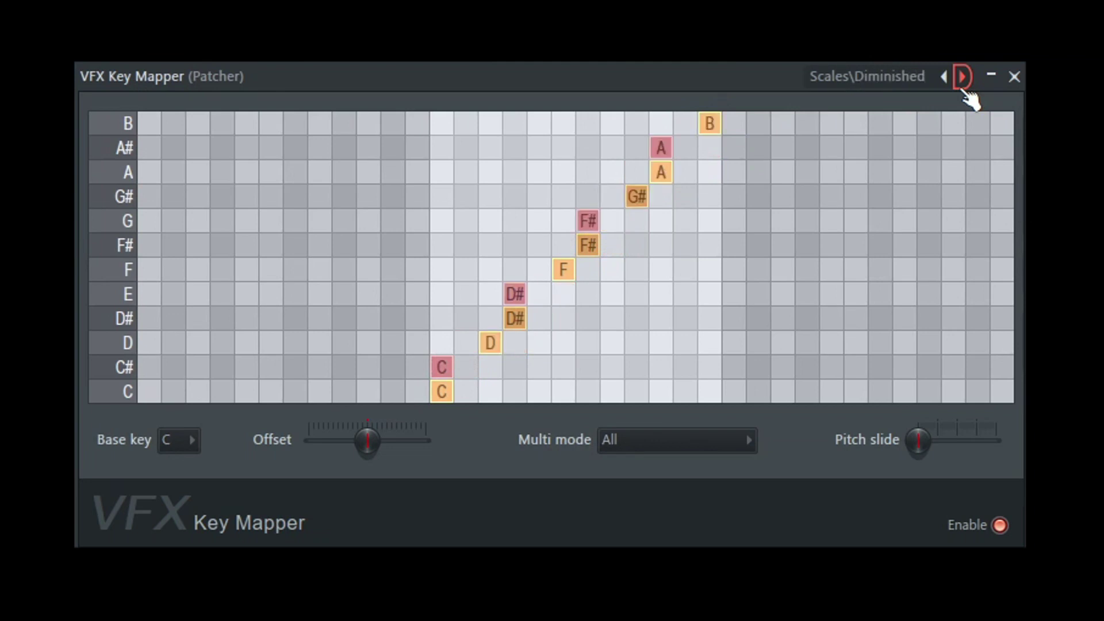
{"action": "left_click", "coordinate": [962, 77]}
{"action": "left_click", "coordinate": [961, 76]}
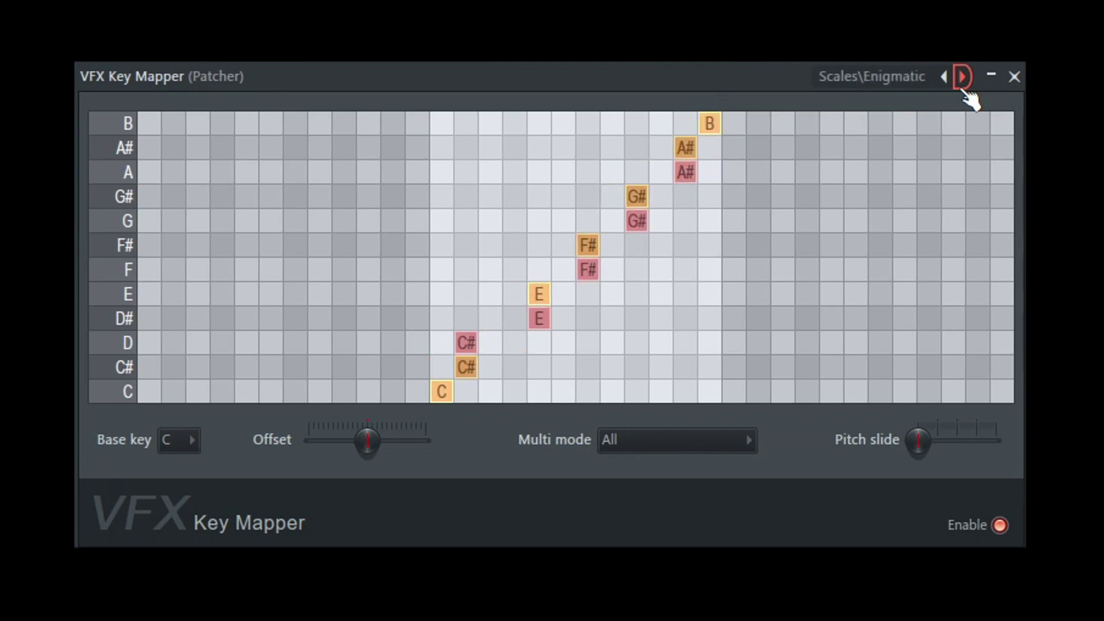
{"action": "left_click", "coordinate": [962, 76]}
{"action": "left_click", "coordinate": [962, 76]}
{"action": "left_click", "coordinate": [962, 76]}
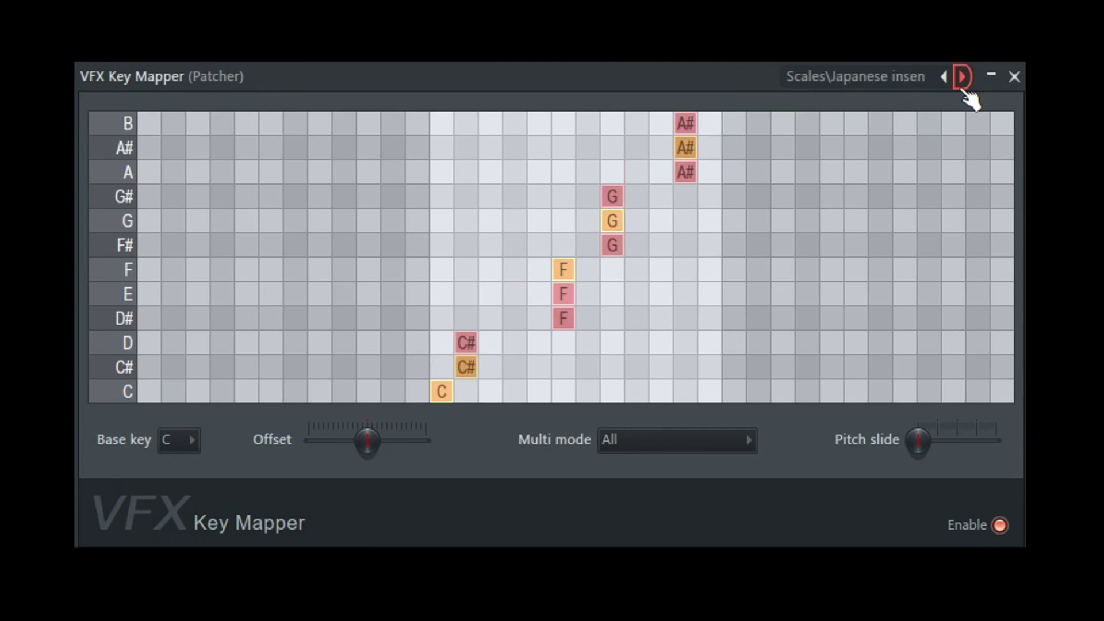